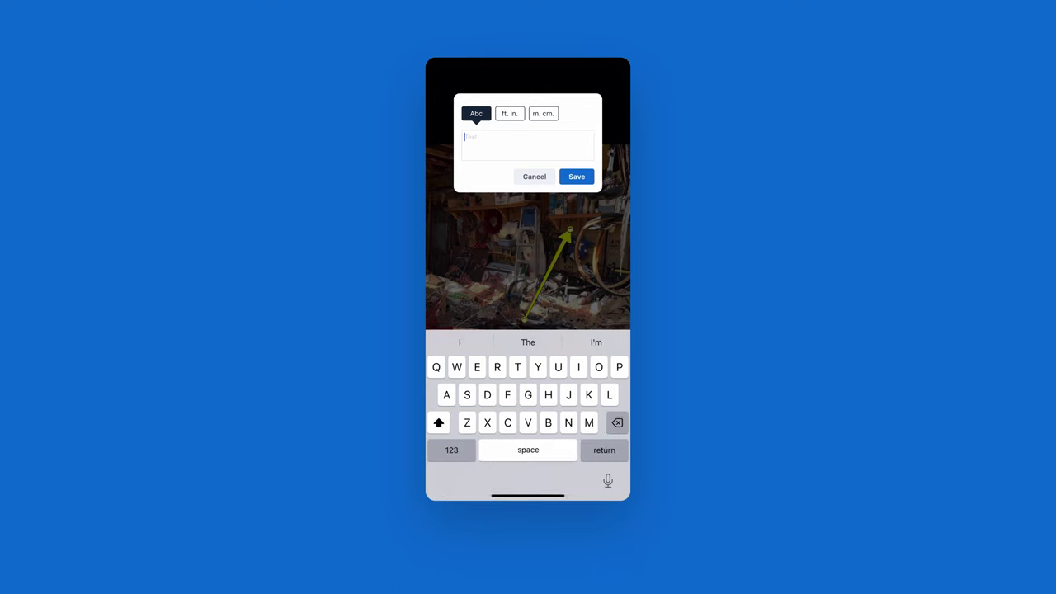
Label the arrow 'Mold' and circle the upper-left shelf with the label 'Don't miss this'.
{"action": "type", "text": "Mold"}
{"action": "left_click", "coordinate": [577, 176]}
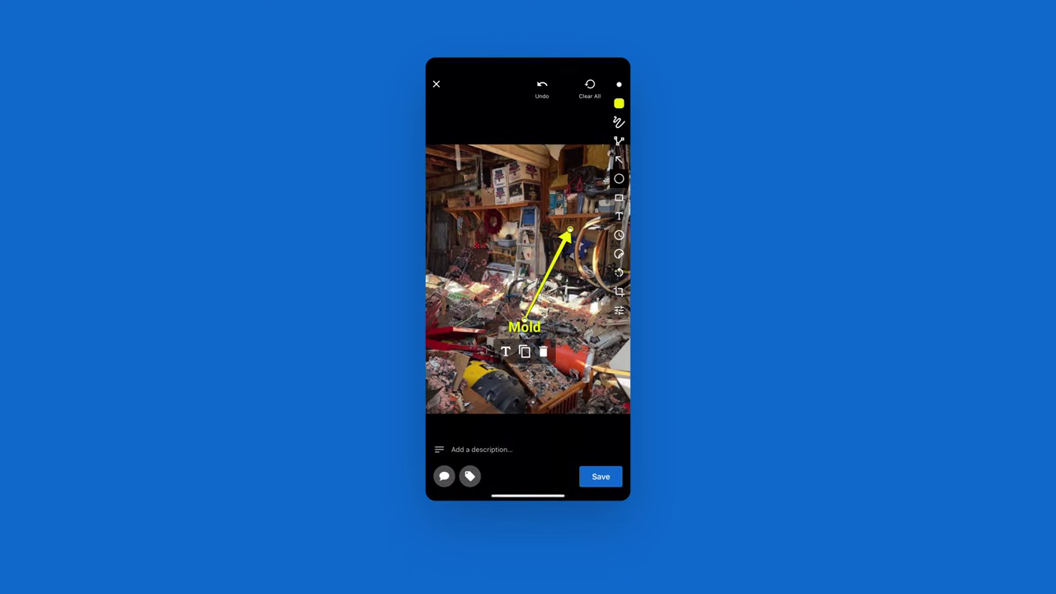
{"action": "left_click_drag", "start_coordinate": [524, 285], "coordinate": [483, 193]}
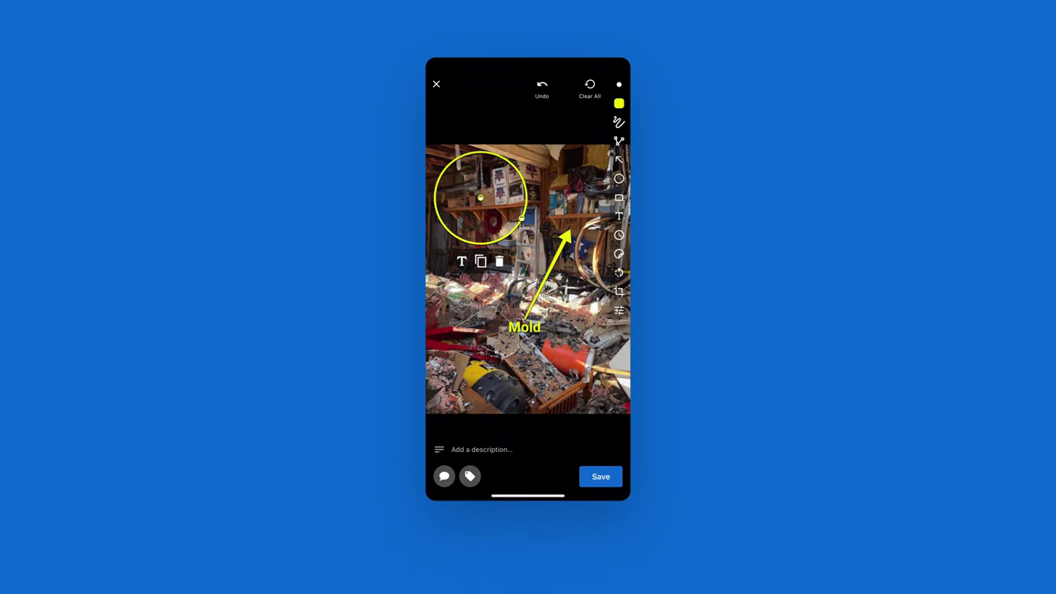
{"action": "left_click_drag", "start_coordinate": [515, 228], "coordinate": [500, 210]}
{"action": "left_click", "coordinate": [462, 239]}
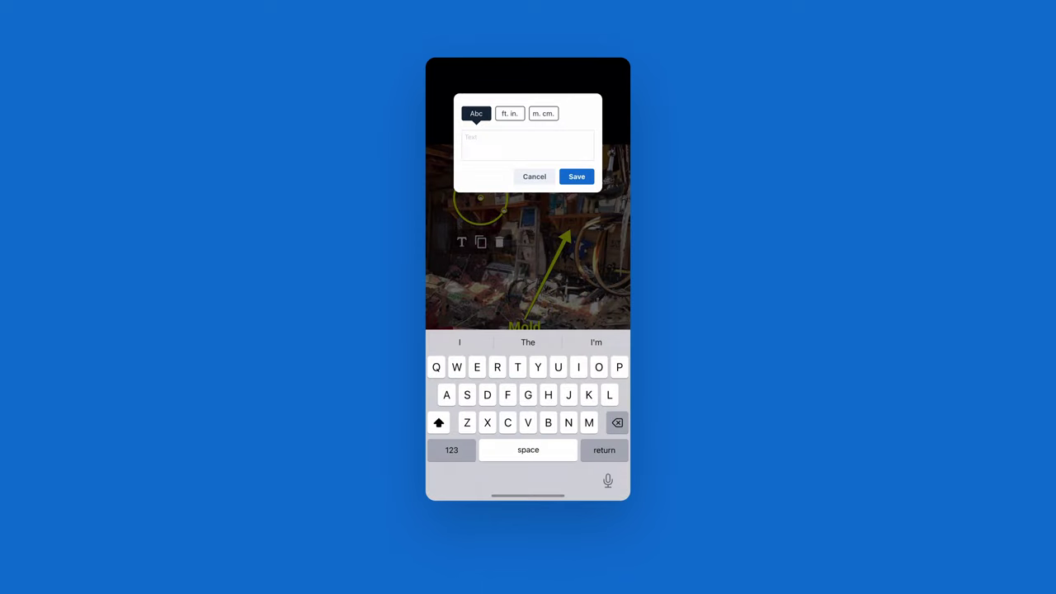
{"action": "type", "text": "Don't miss this"}
{"action": "left_click", "coordinate": [576, 176]}
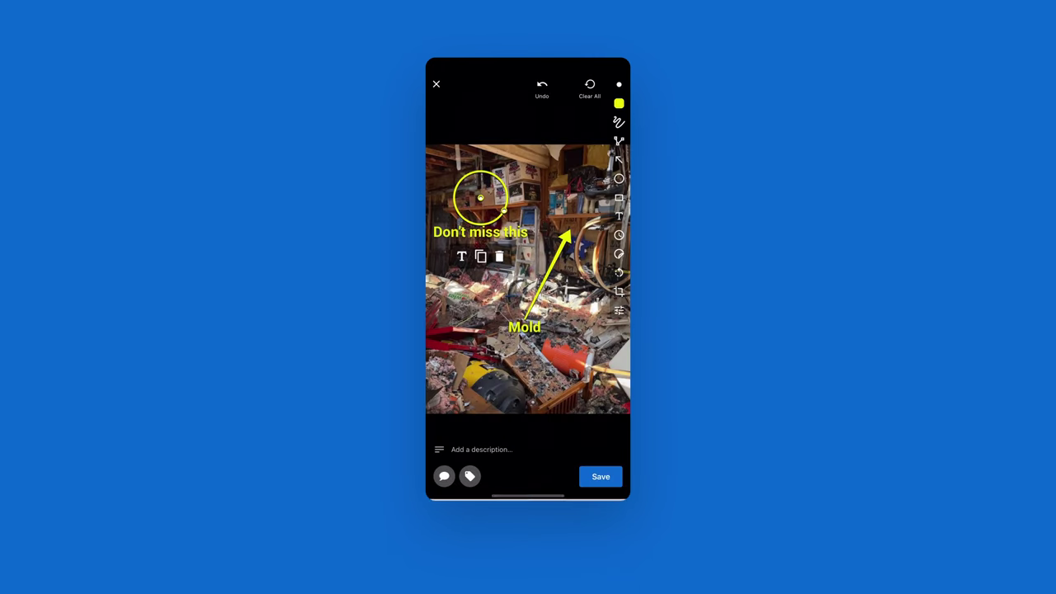
Draw a freehand outline across the photo's top and right side, then save the annotated photo.
{"action": "left_click", "coordinate": [619, 122]}
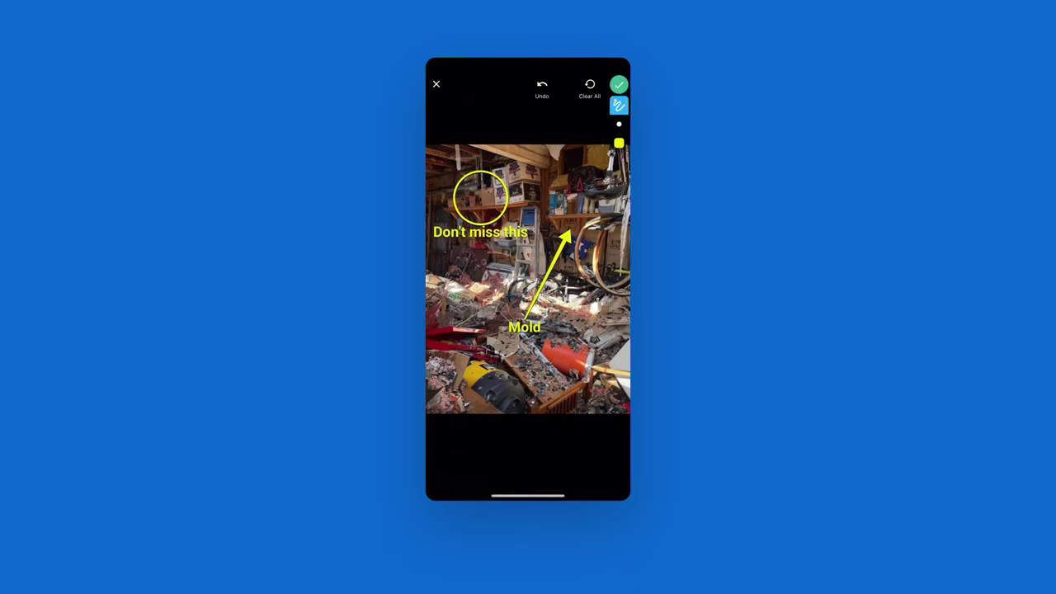
{"action": "left_click_drag", "start_coordinate": [543, 169], "coordinate": [606, 174]}
{"action": "mouse_move", "coordinate": [602, 233]}
{"action": "left_mouse_down"}
{"action": "mouse_move", "coordinate": [606, 275]}
{"action": "mouse_move", "coordinate": [523, 266]}
{"action": "mouse_move", "coordinate": [552, 150]}
{"action": "left_mouse_up"}
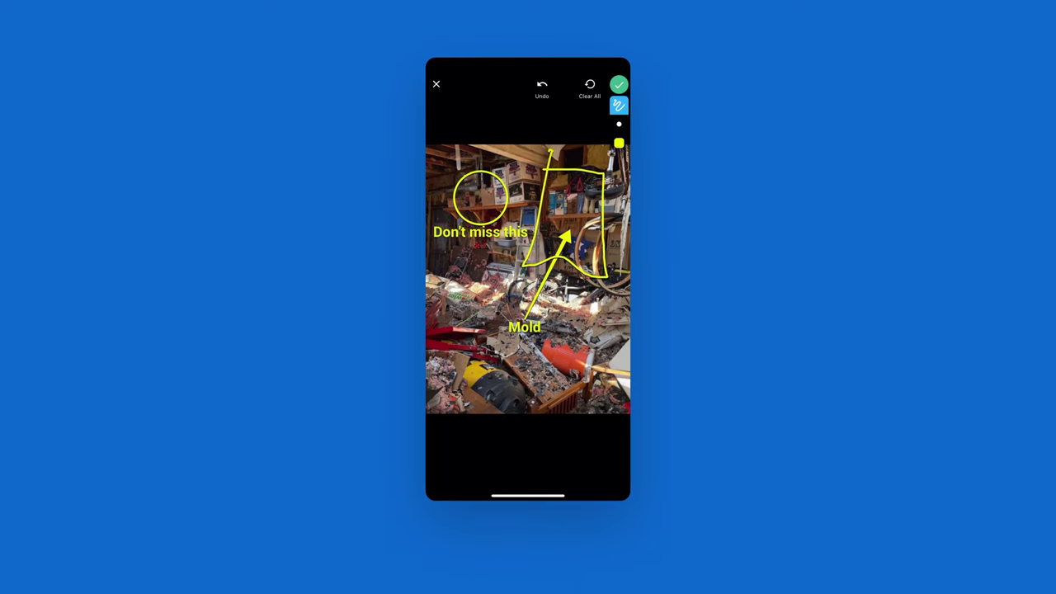
{"action": "left_click", "coordinate": [619, 84]}
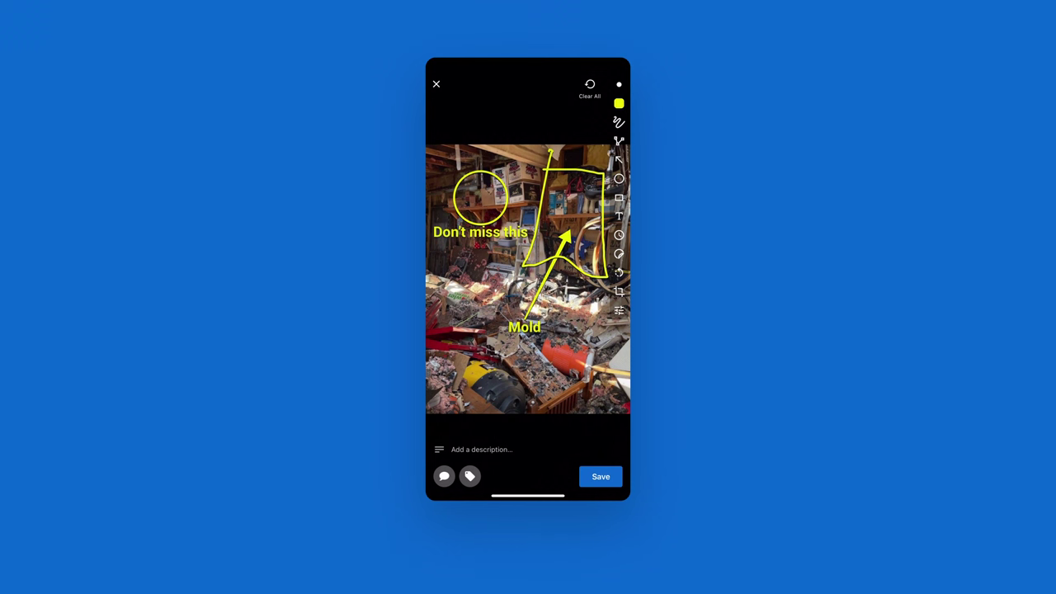
{"action": "left_click", "coordinate": [601, 476]}
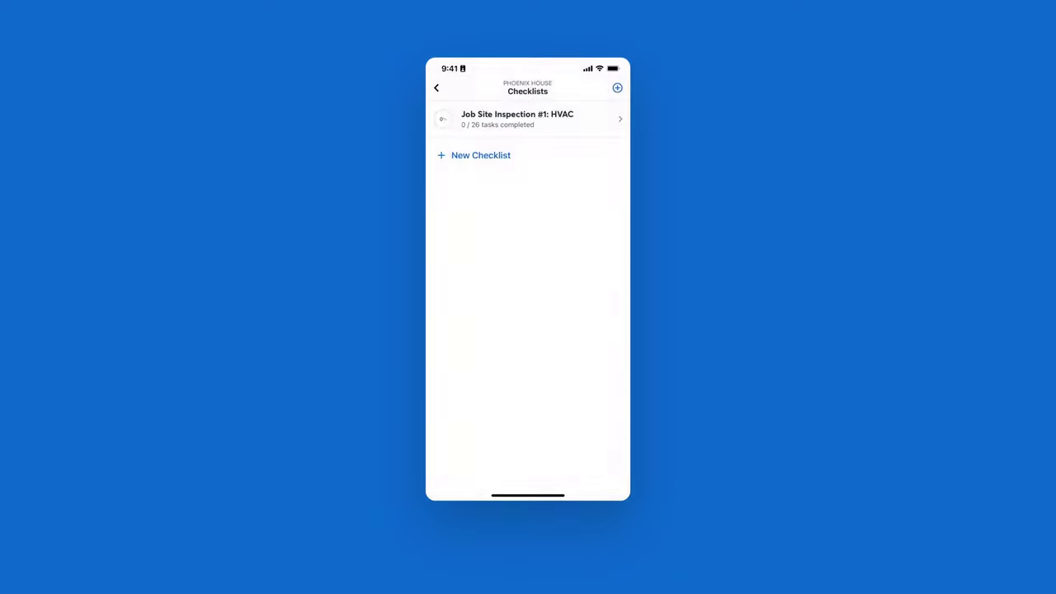
Search checklists for 'Inspection' to find the Job Site Inspection #1: HVAC checklist.
{"action": "type", "text": "Inspection"}
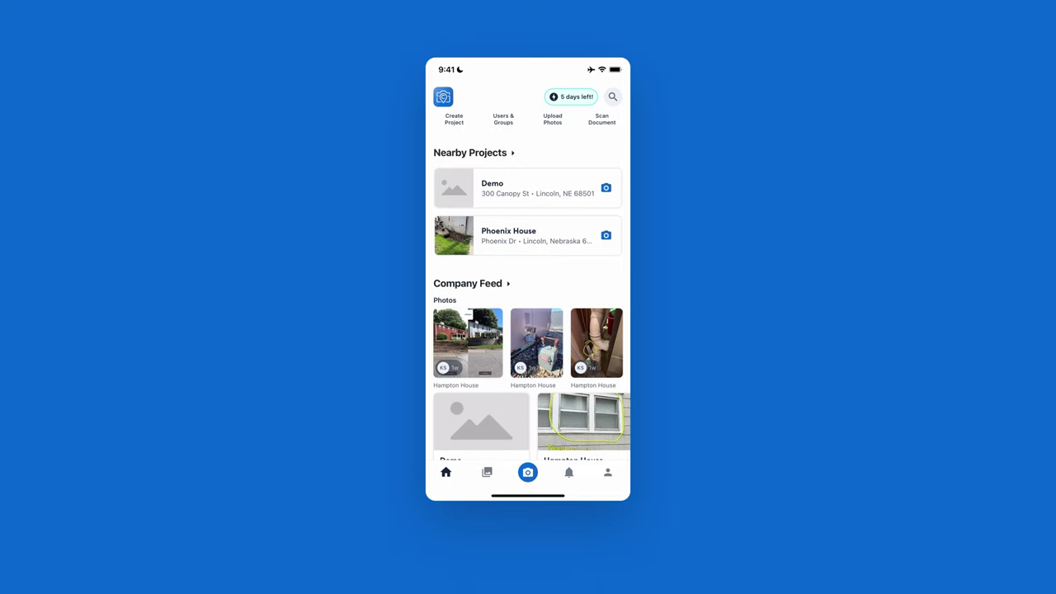
In Phoenix House, select eight photos from Oct 4, 2022 and bring up their actions menu.
{"action": "left_click", "coordinate": [529, 235]}
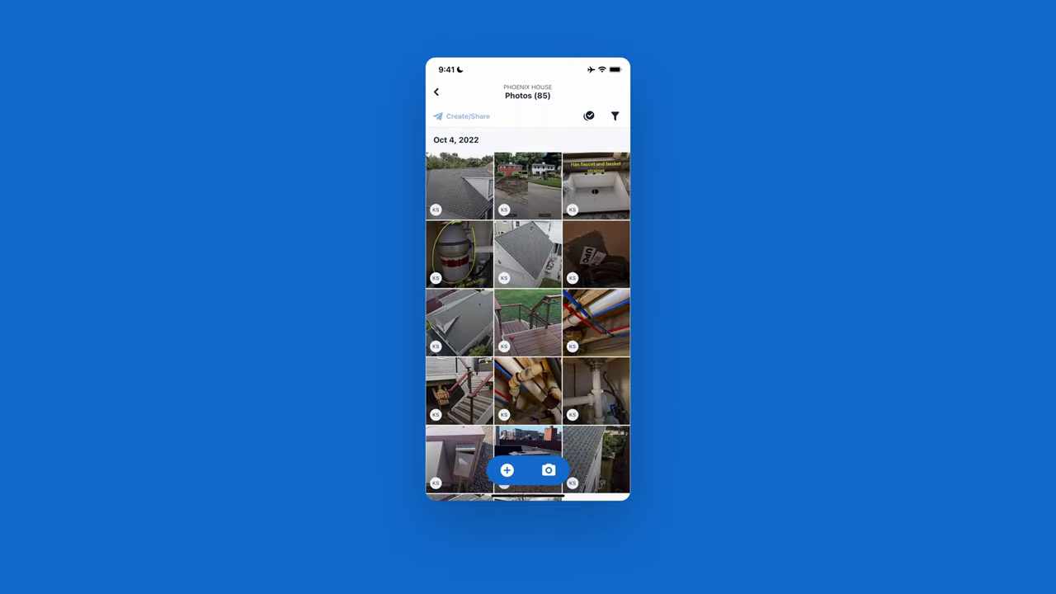
{"action": "left_click", "coordinate": [460, 185]}
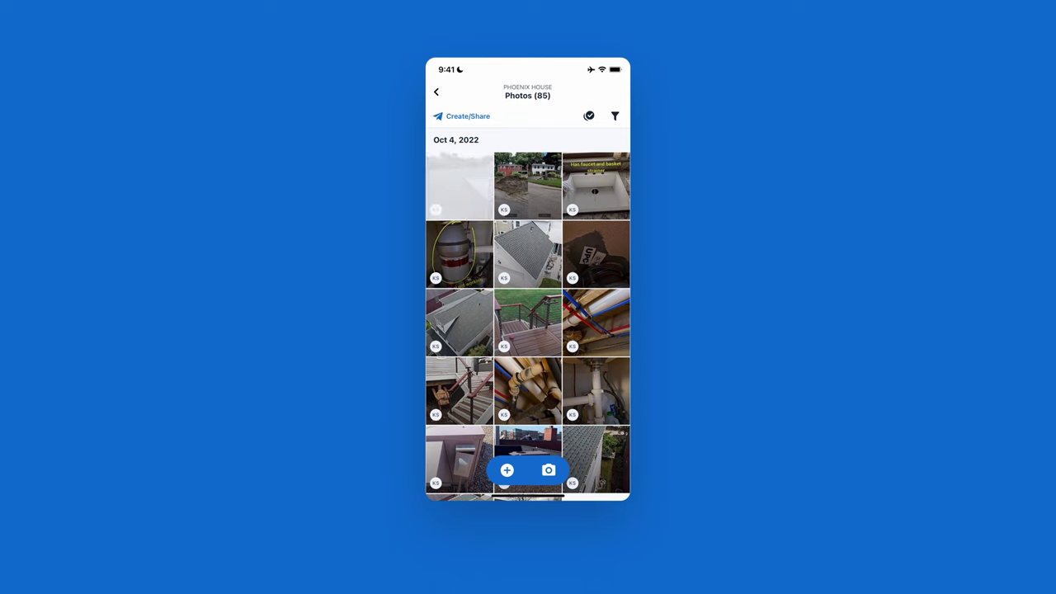
{"action": "mouse_move", "coordinate": [460, 186]}
{"action": "left_mouse_down"}
{"action": "mouse_move", "coordinate": [460, 322]}
{"action": "mouse_move", "coordinate": [596, 185]}
{"action": "mouse_move", "coordinate": [595, 254]}
{"action": "left_mouse_up"}
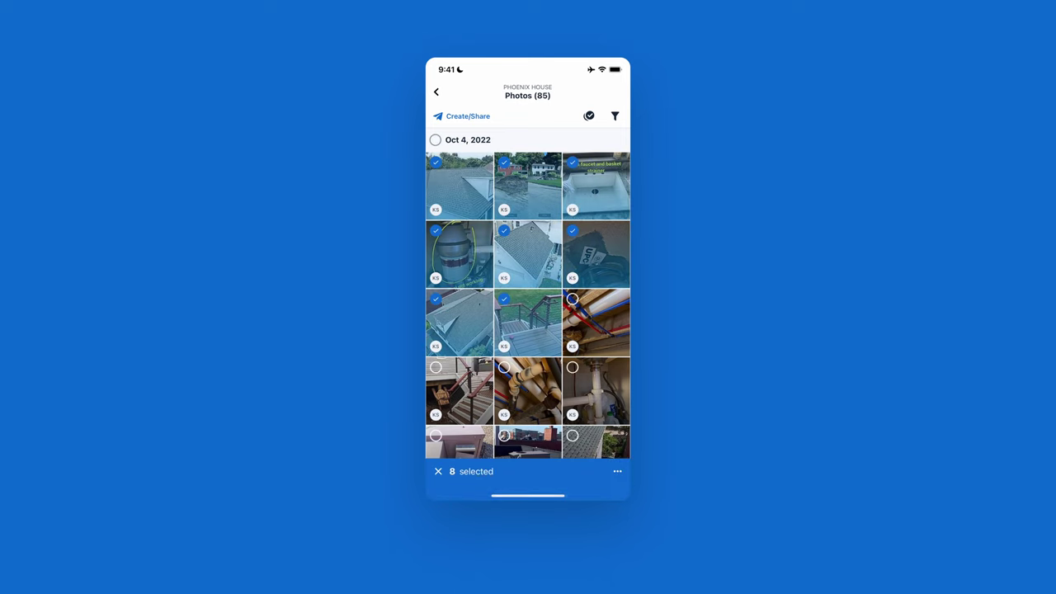
{"action": "left_click", "coordinate": [618, 472]}
Create a report titled 'Field Report' from the selection with 3 photos per page.
{"action": "left_click", "coordinate": [473, 373]}
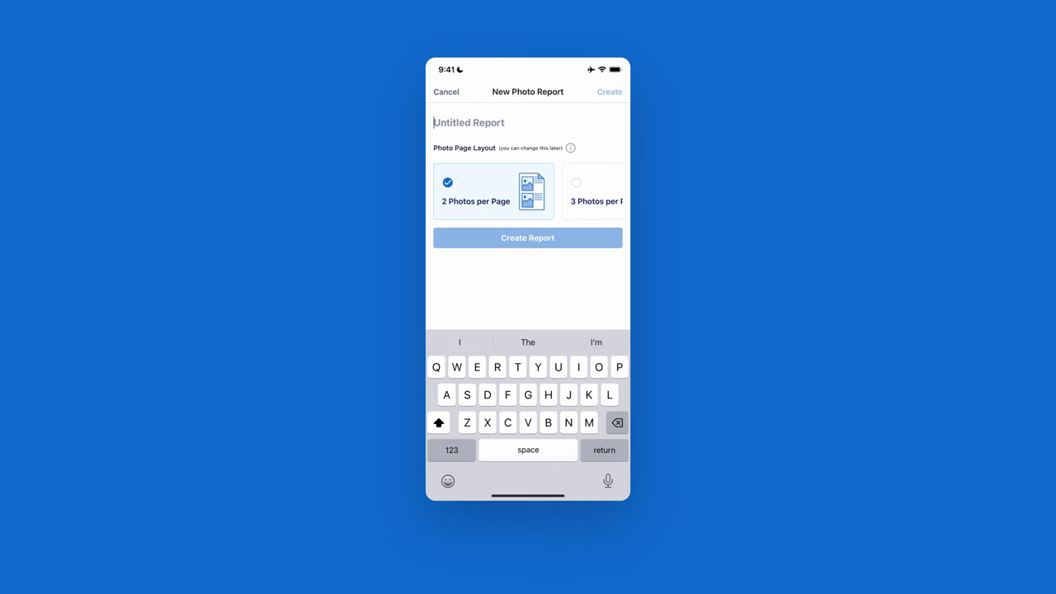
{"action": "type", "text": "Fi"}
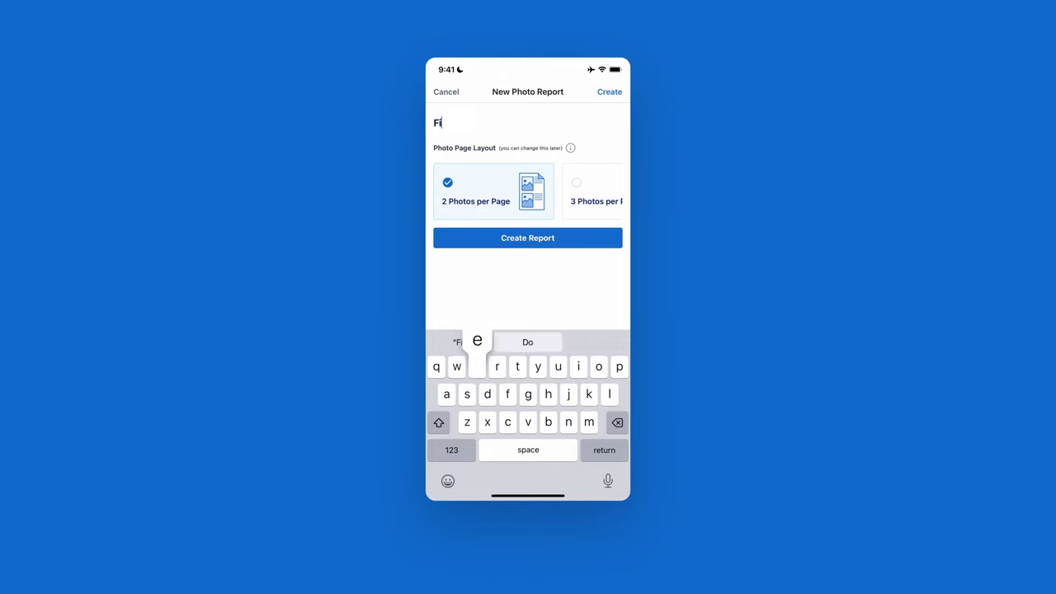
{"action": "type", "text": "eld Rep"}
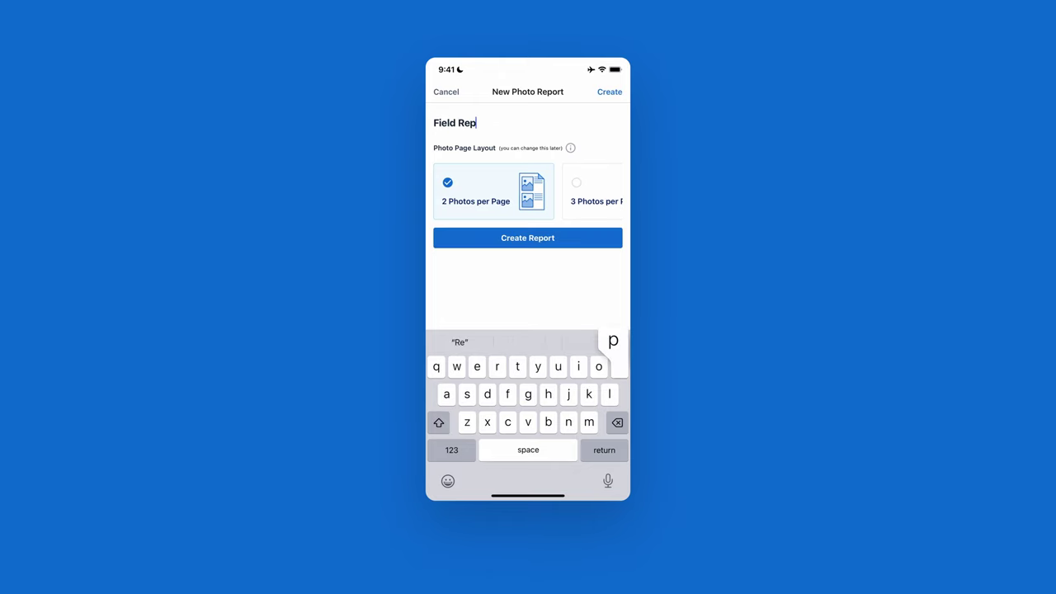
{"action": "type", "text": "ort"}
{"action": "key", "text": "Return"}
{"action": "left_click", "coordinate": [592, 192]}
{"action": "left_click", "coordinate": [527, 238]}
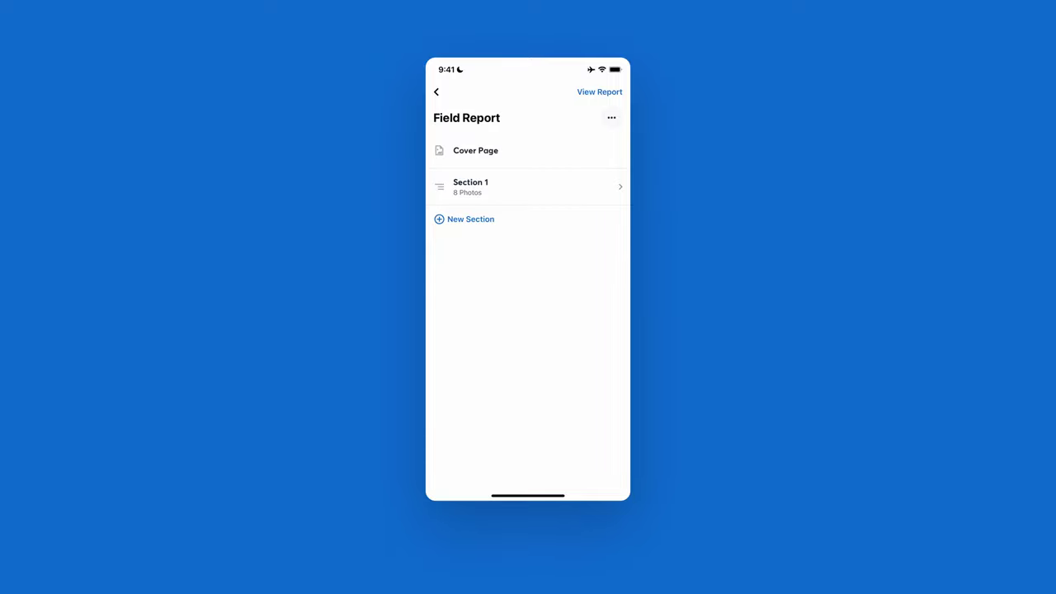
Open Section 1 of the Field Report to see its eight numbered photos.
{"action": "left_click", "coordinate": [528, 186]}
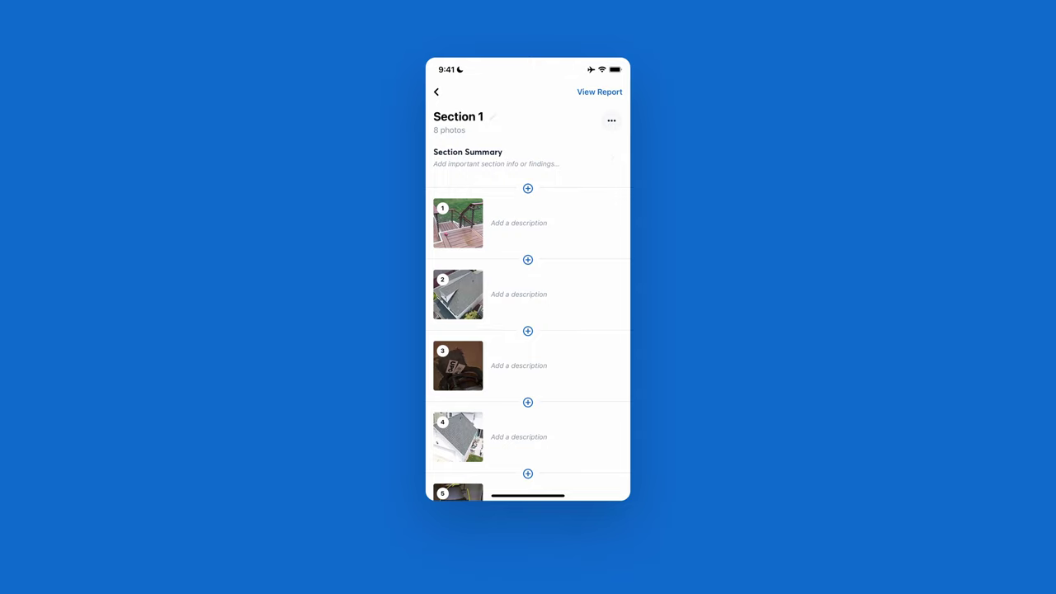